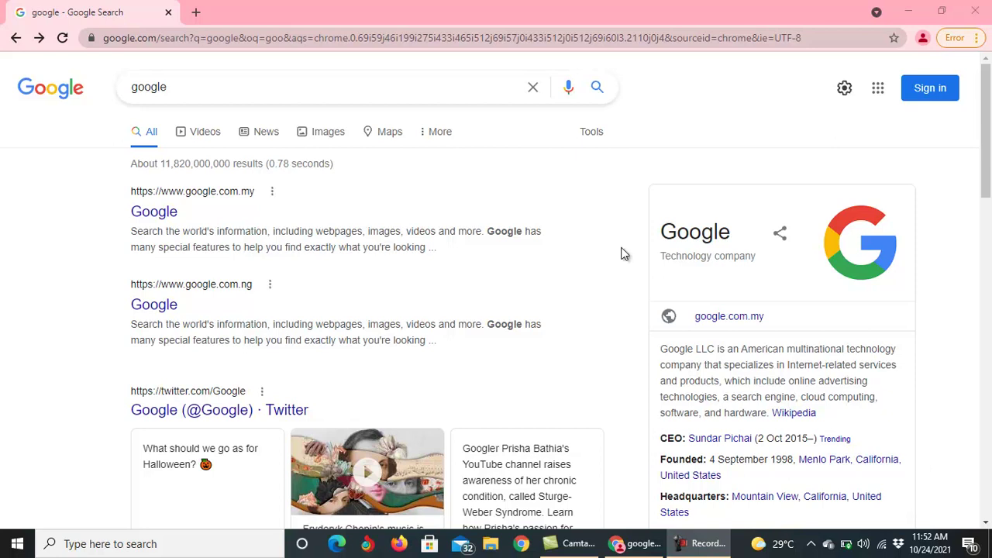
Open Google Scholar directly at scholar.google.com and return to the Google search results
click(170, 40)
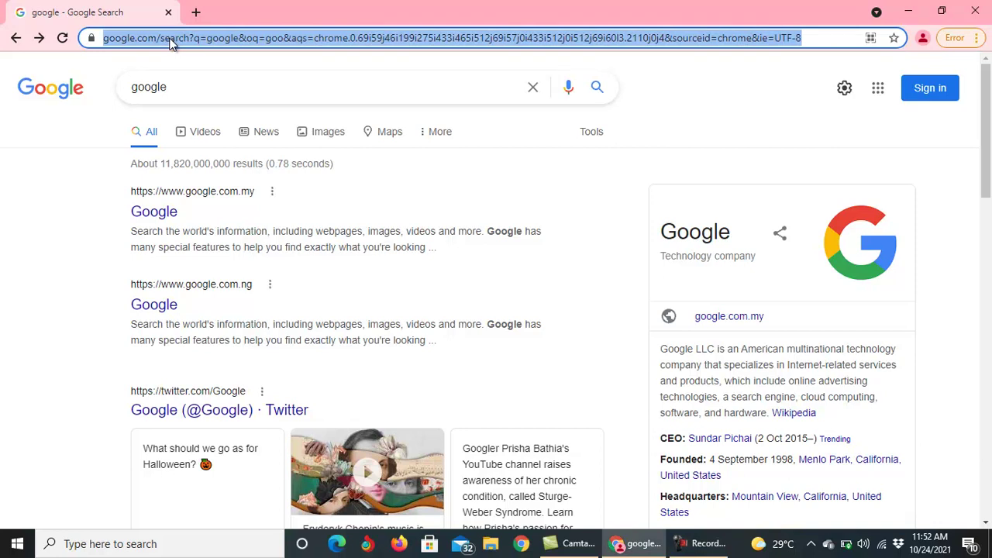
text(sc)
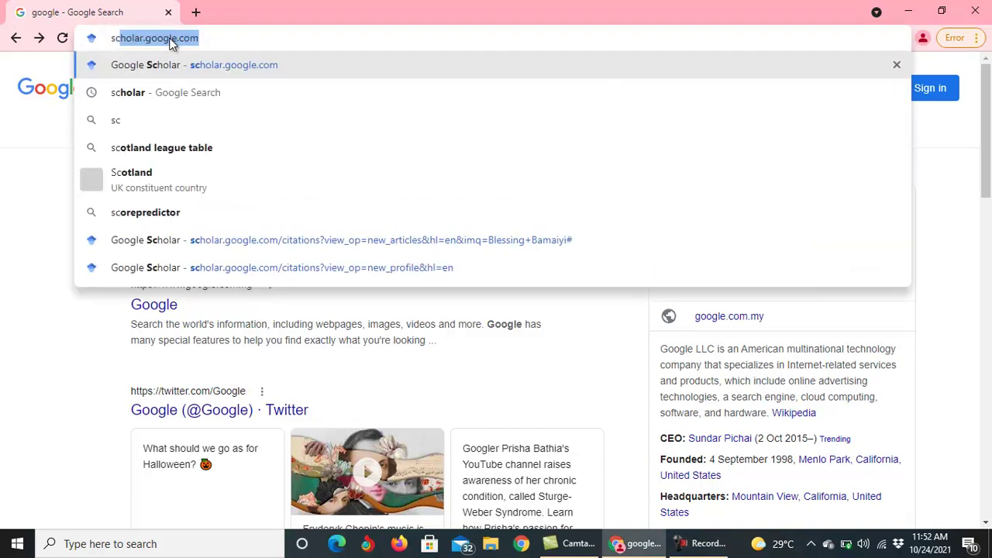
text(holar.g)
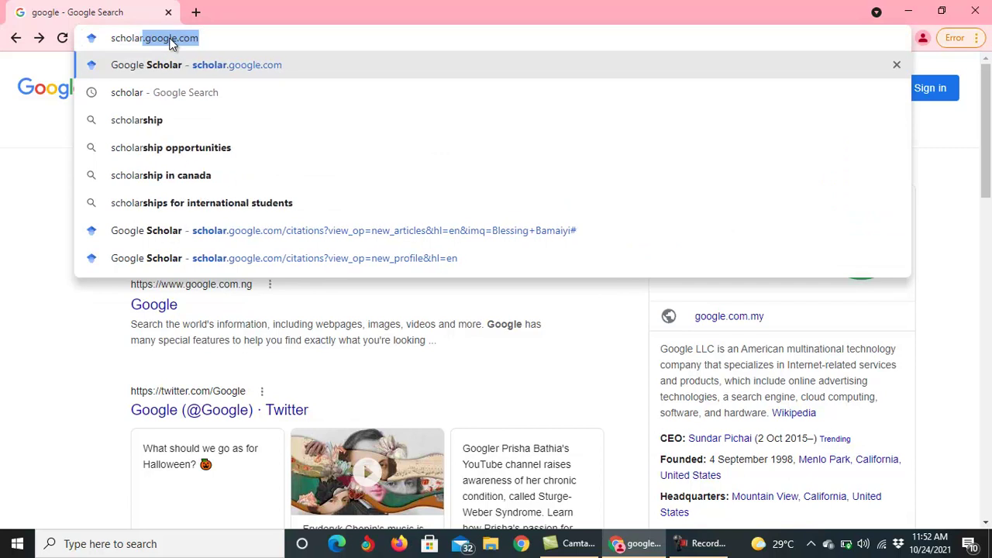
text(oo)
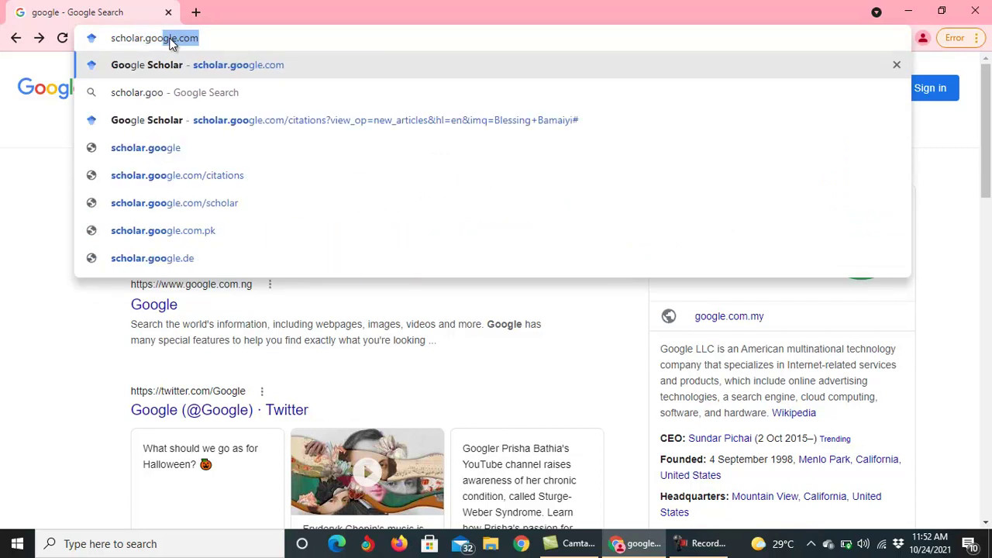
text(gle.com)
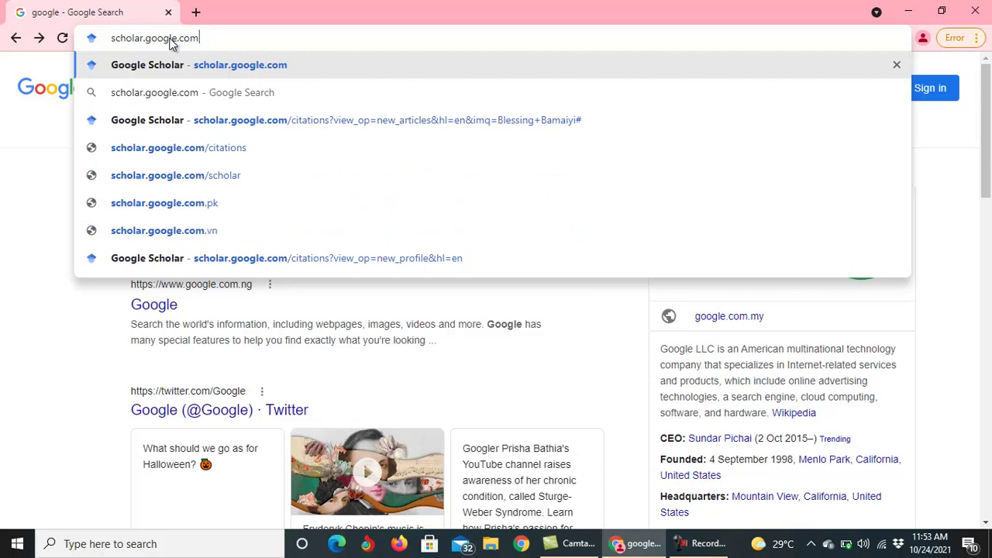
key(Return)
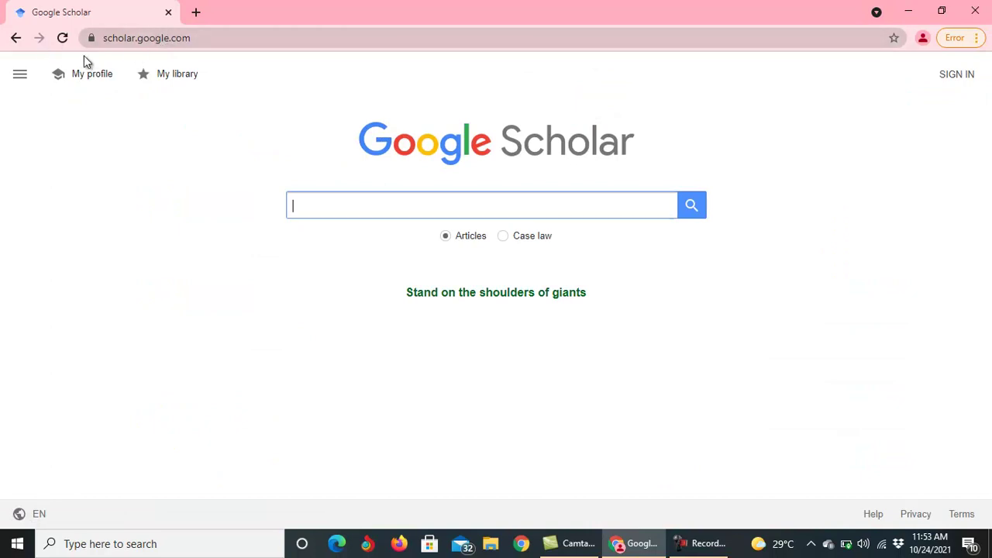
click(15, 40)
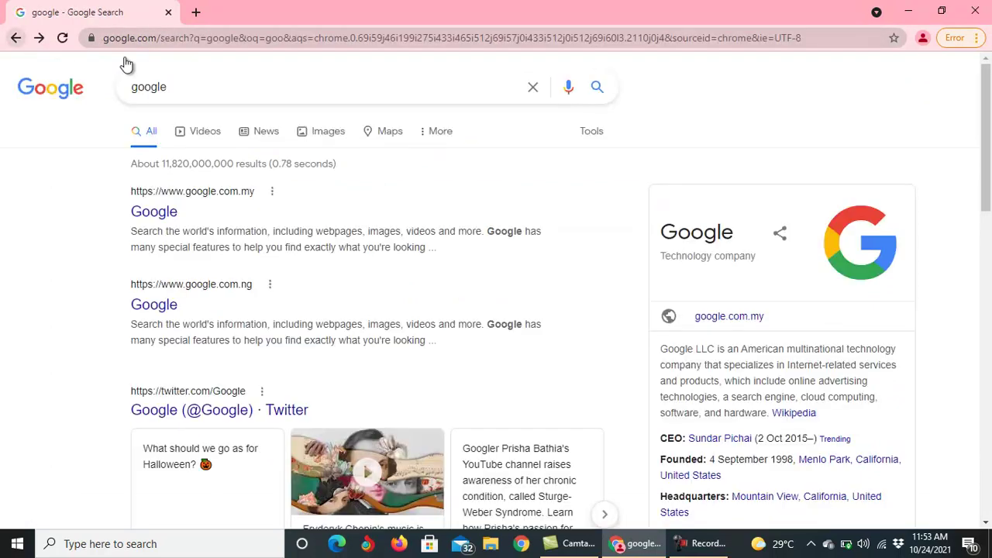
Search Google for "scholar" and open the Google Scholar result
click(191, 92)
key(BackSpace)
key(BackSpace)
key(BackSpace)
key(BackSpace)
key(BackSpace)
key(BackSpace)
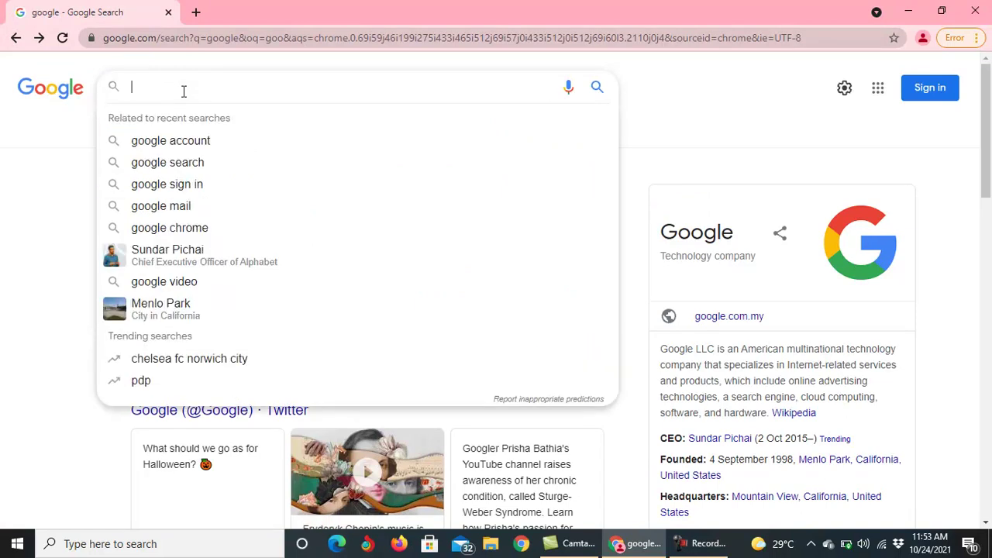
text(scholar)
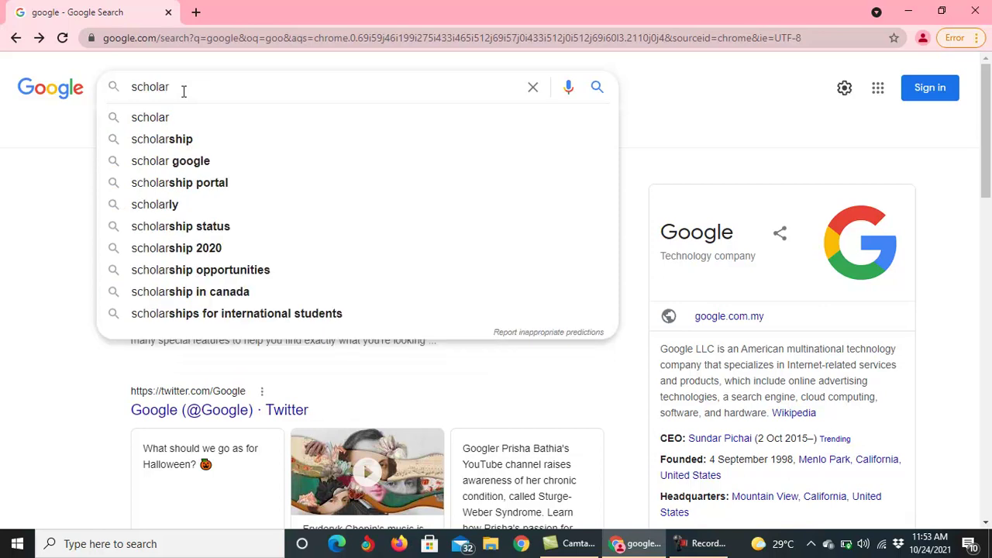
key(Return)
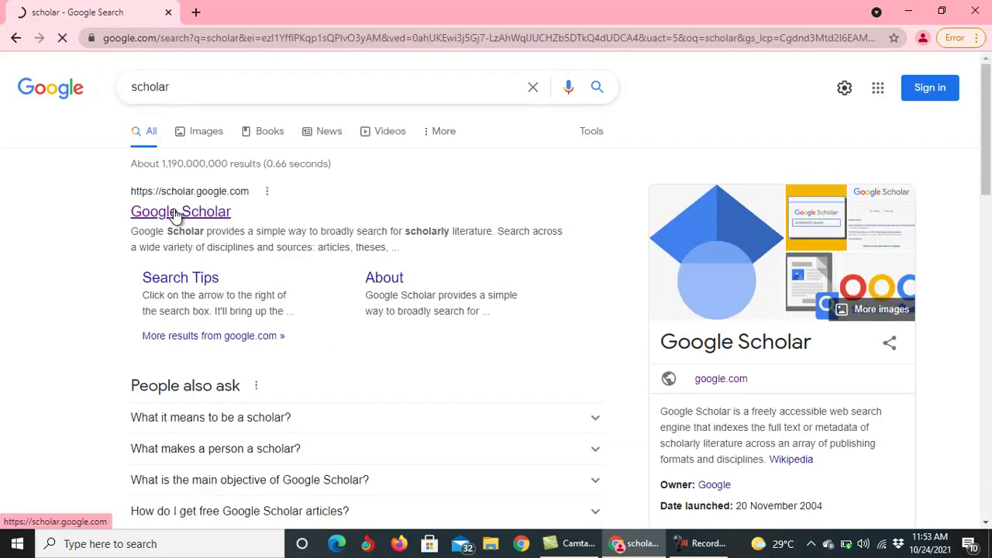
click(176, 213)
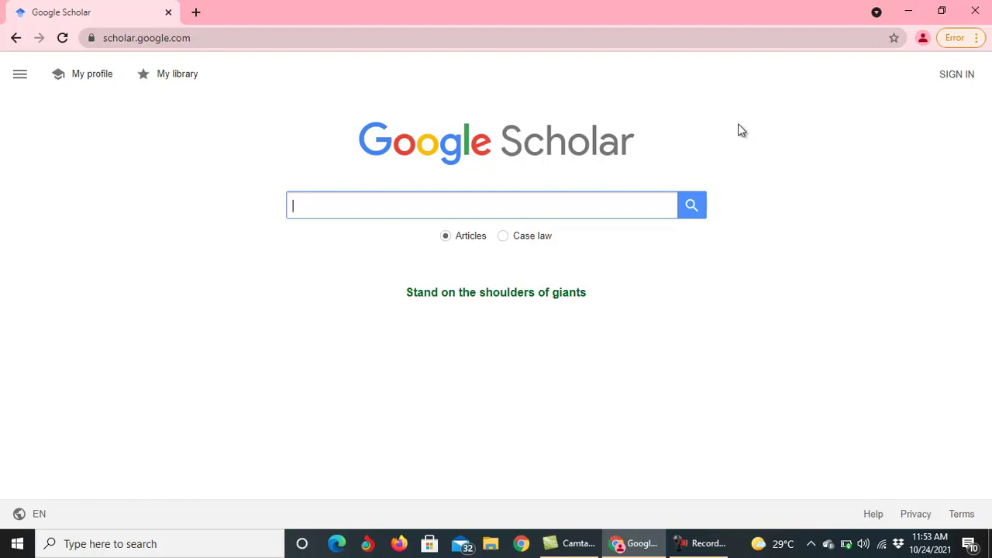
Sign in to Google Scholar with the listed account by entering its password, and open the new profile form
click(953, 76)
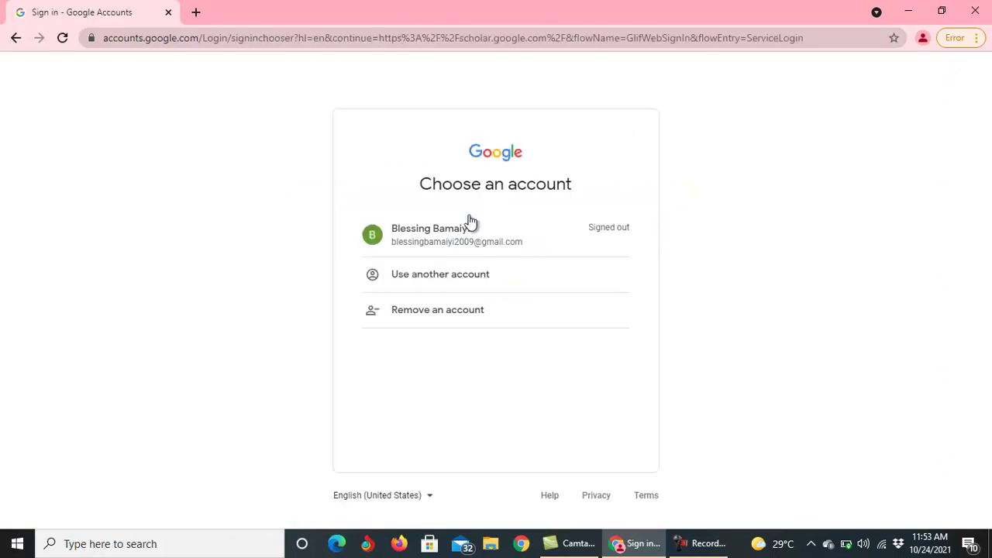
click(458, 234)
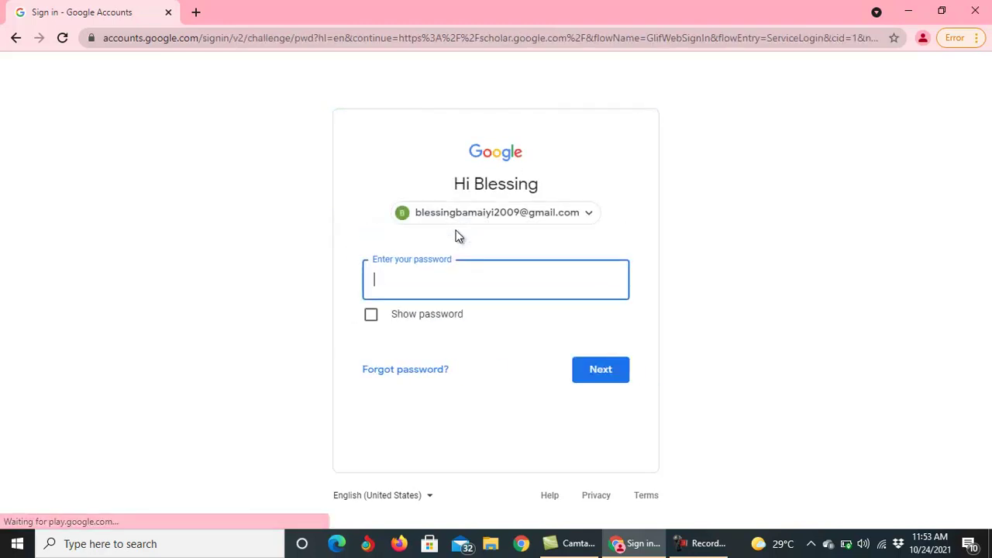
text(••••••)
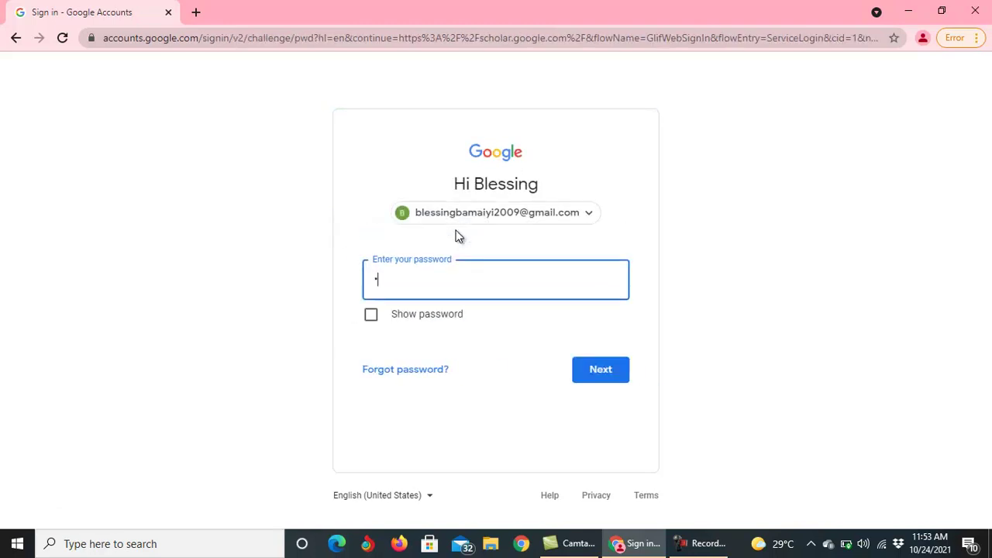
text(•••••••)
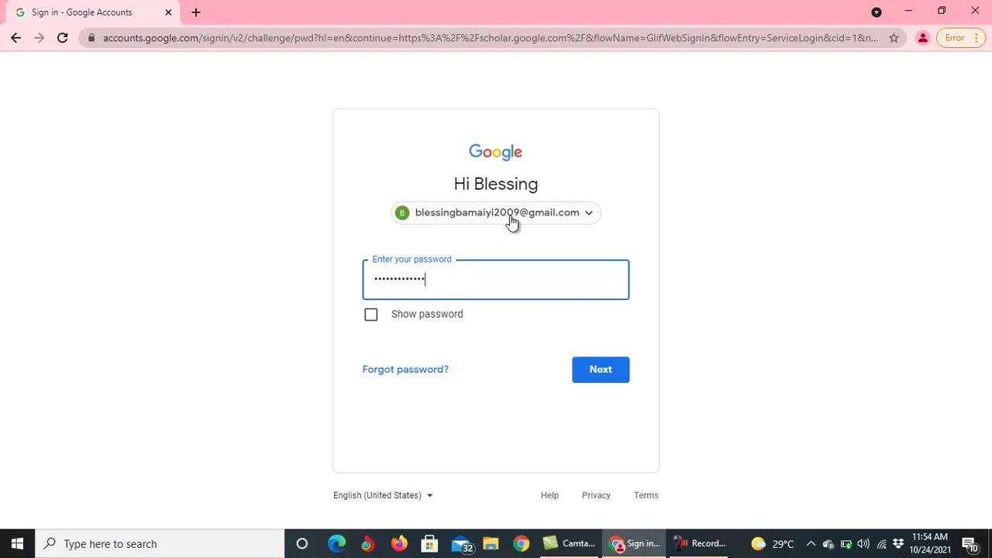
click(595, 369)
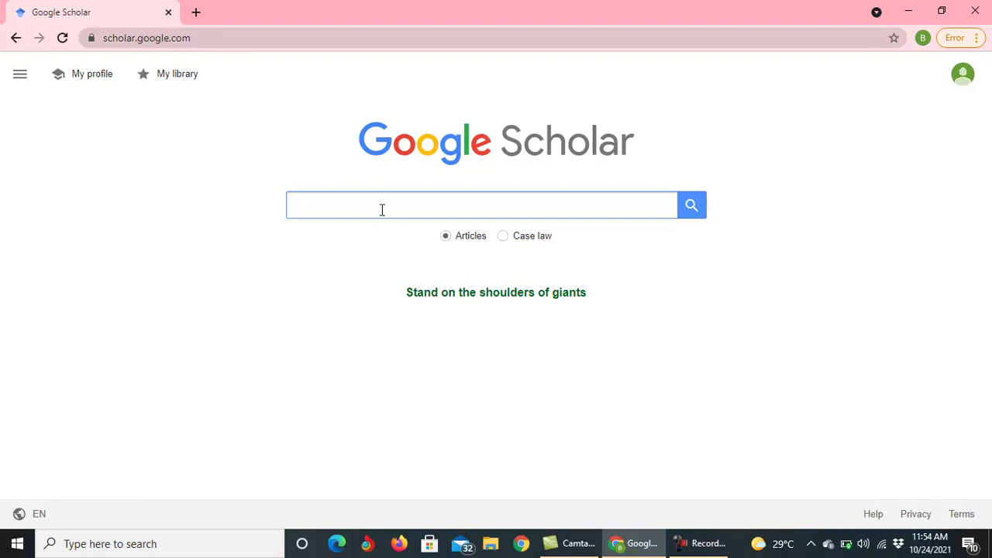
click(90, 79)
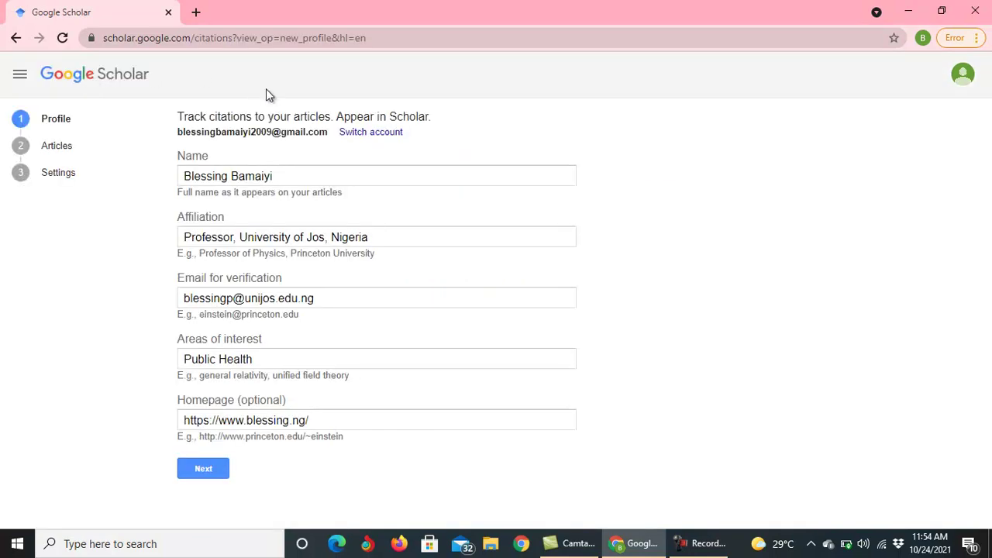
Try adding the title "Prof" before the name in the profile's Name field, and remove it
click(227, 177)
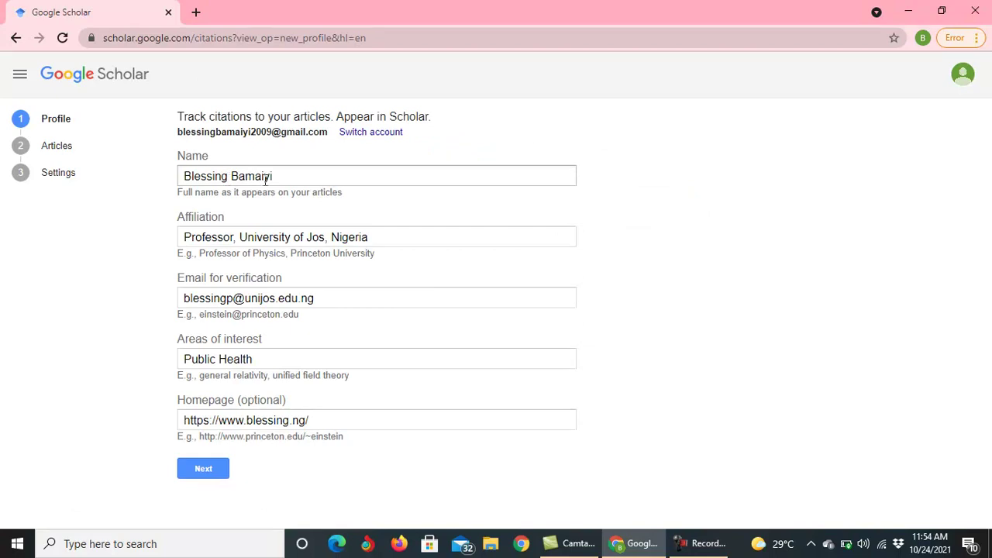
click(184, 177)
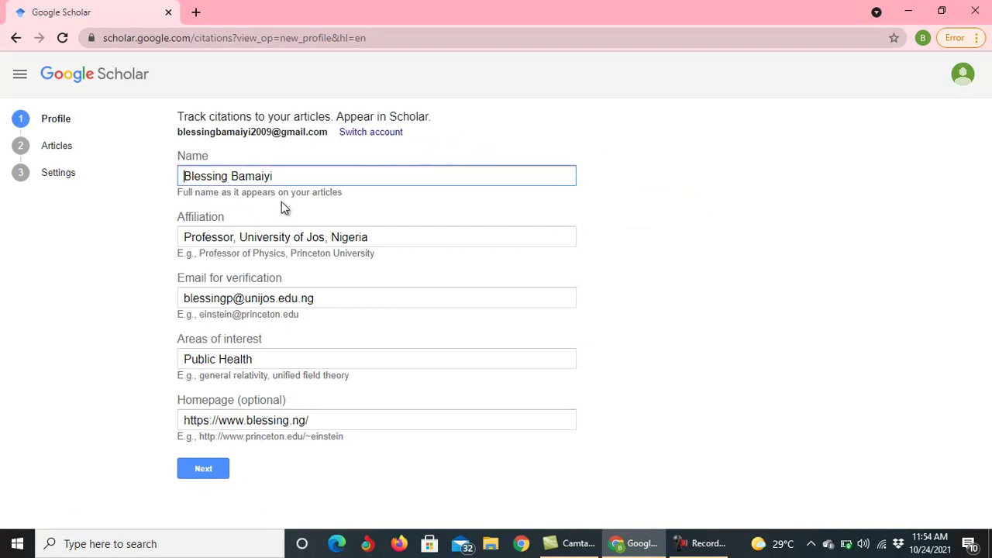
text(Prof)
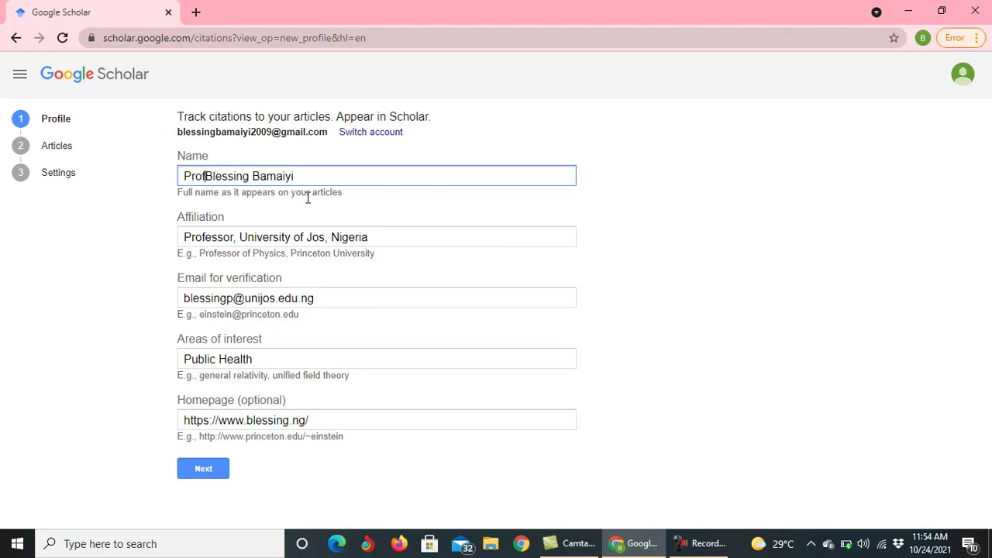
key(BackSpace)
key(BackSpace)
key(BackSpace)
key(BackSpace)
key(BackSpace)
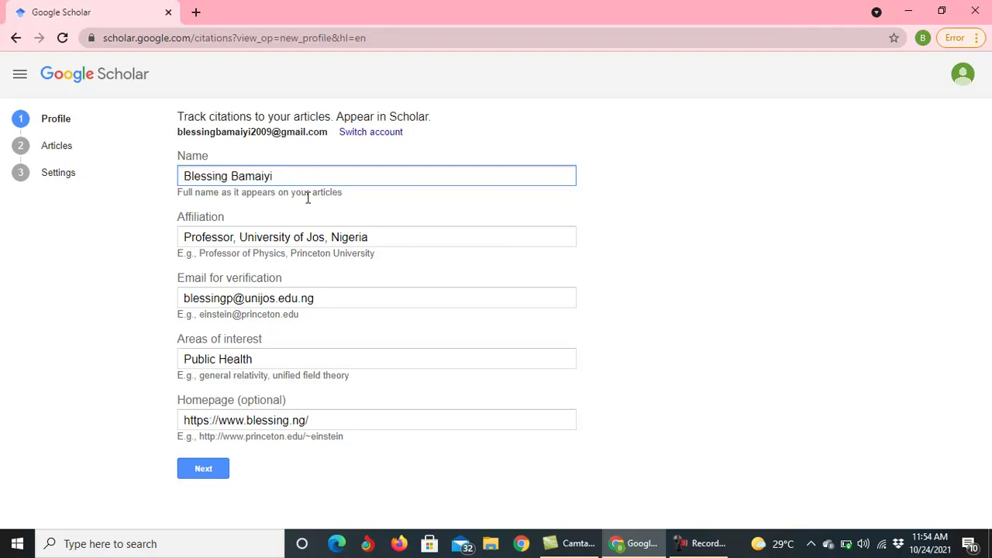
Try adding the title "Dr." before the profile name, and remove it
text(Dr)
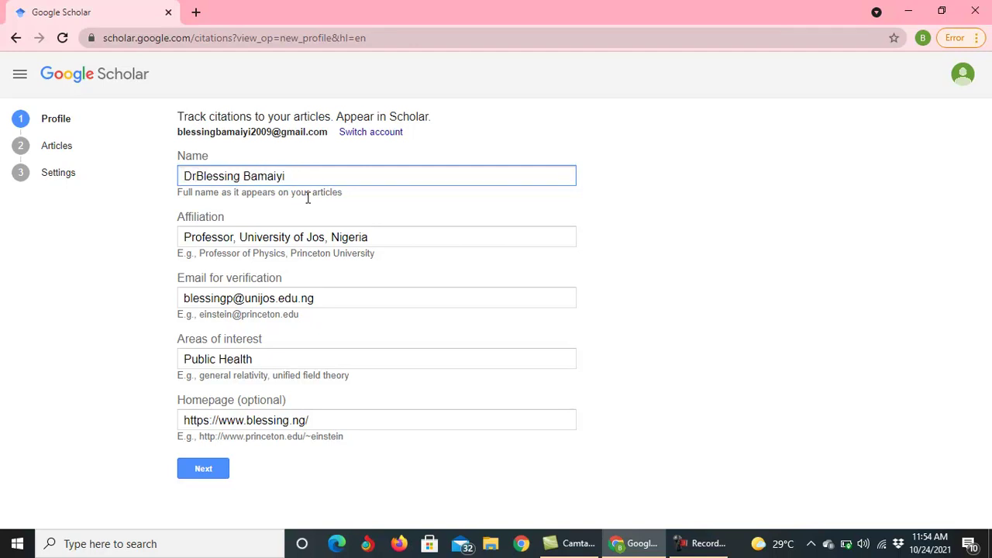
text(.)
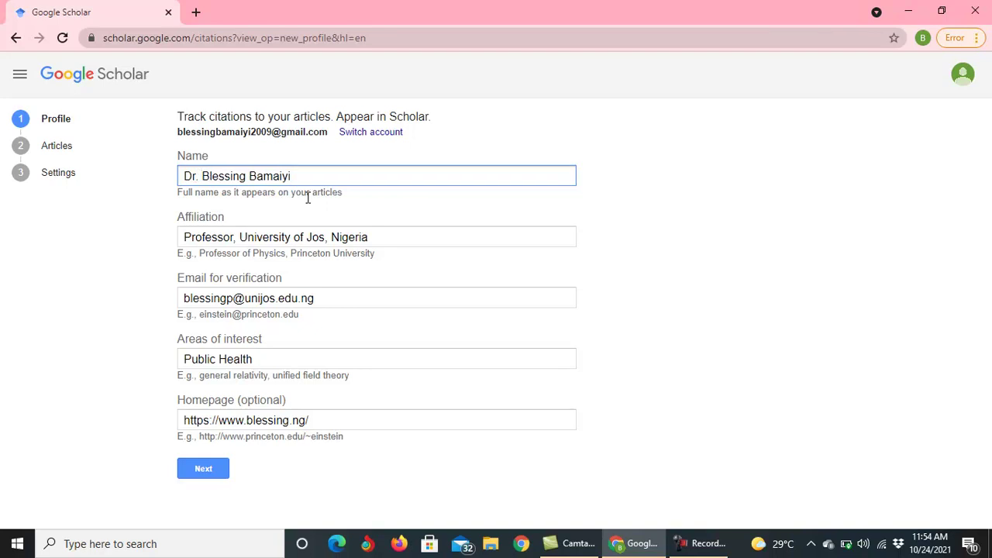
key(BackSpace)
key(BackSpace)
key(BackSpace)
key(BackSpace)
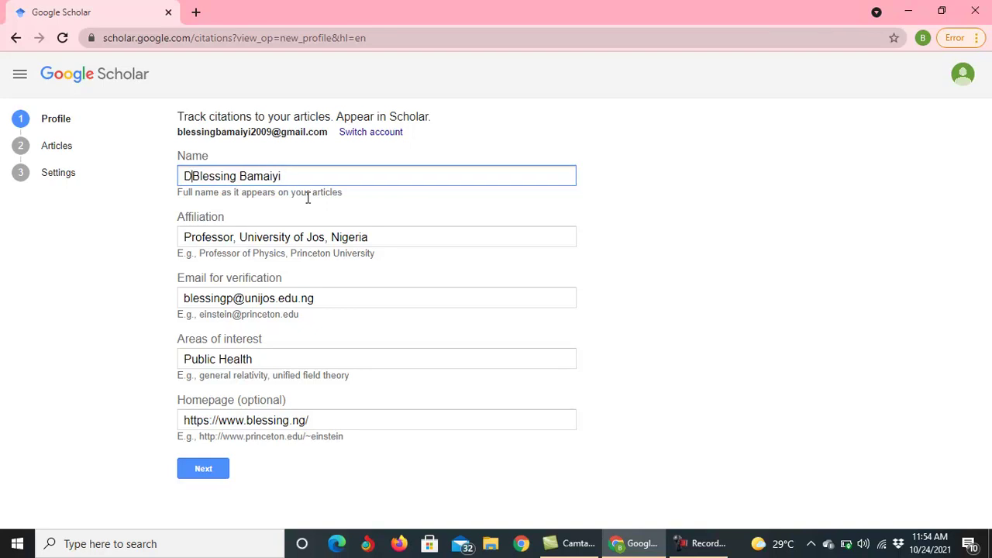
Try the abbreviated title "Prof." with a period before the profile name, and remove it
text(Prof)
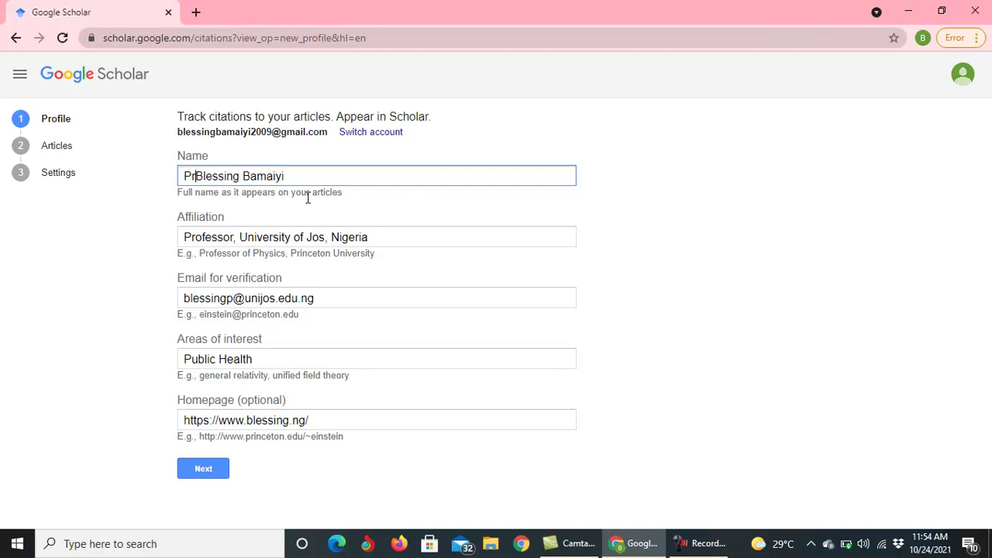
text(.)
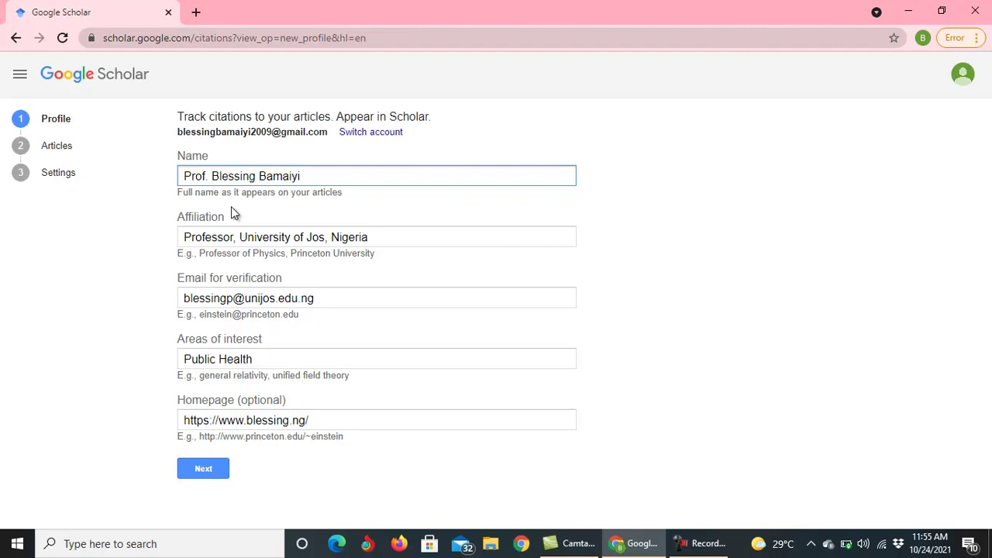
key(BackSpace)
key(BackSpace)
key(BackSpace)
key(BackSpace)
key(BackSpace)
key(BackSpace)
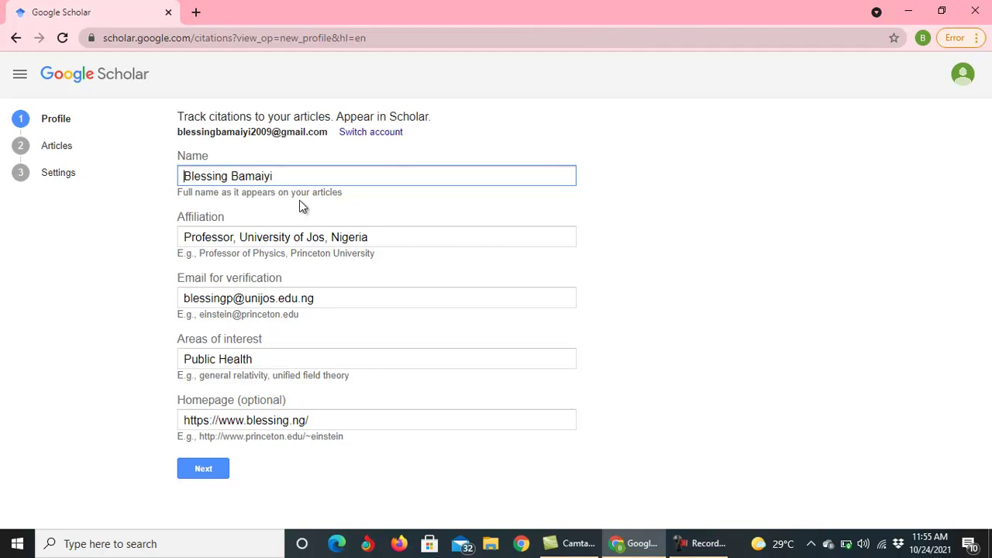
Add the middle initial between the first and last names, check the other profile fields, and continue to the Articles stage
click(231, 176)
text(P.)
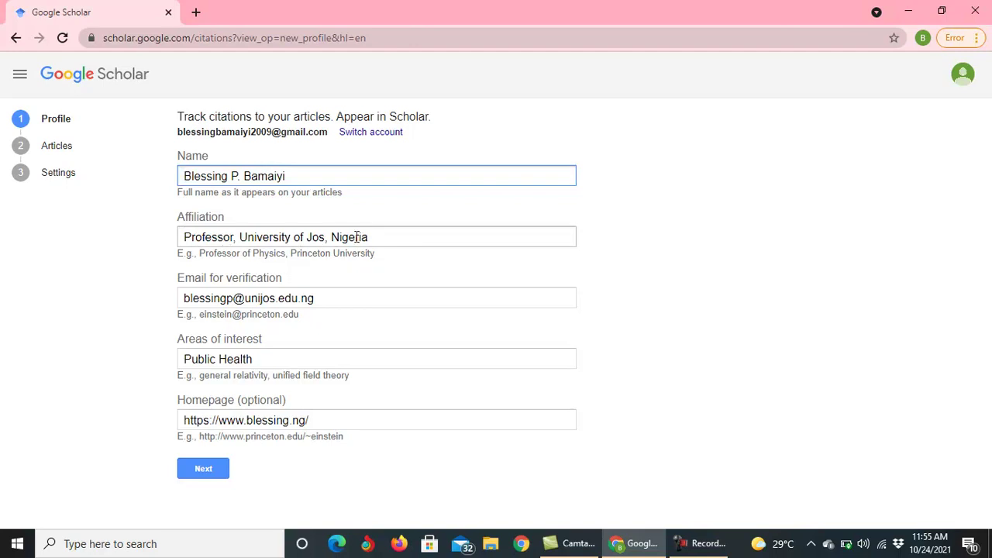
click(381, 240)
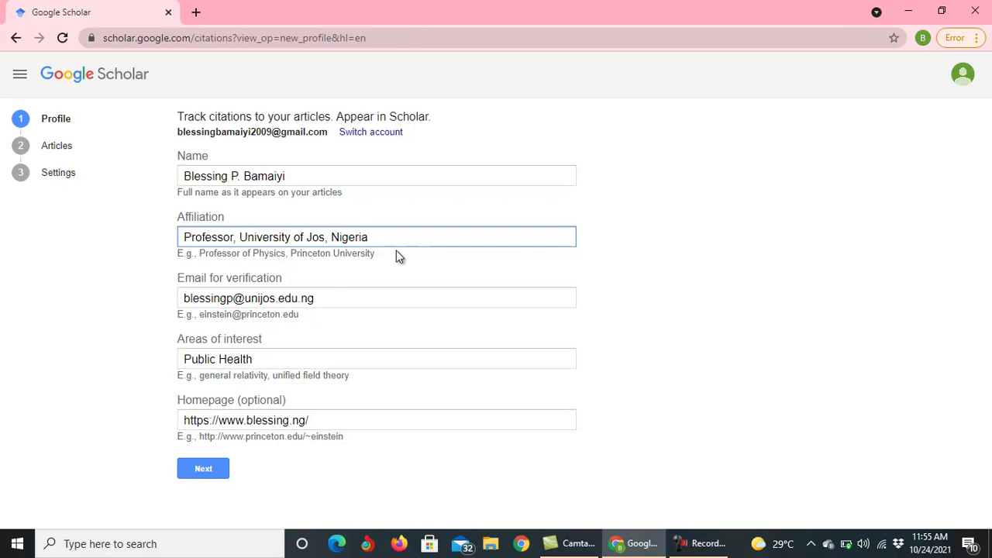
key(BackSpace)
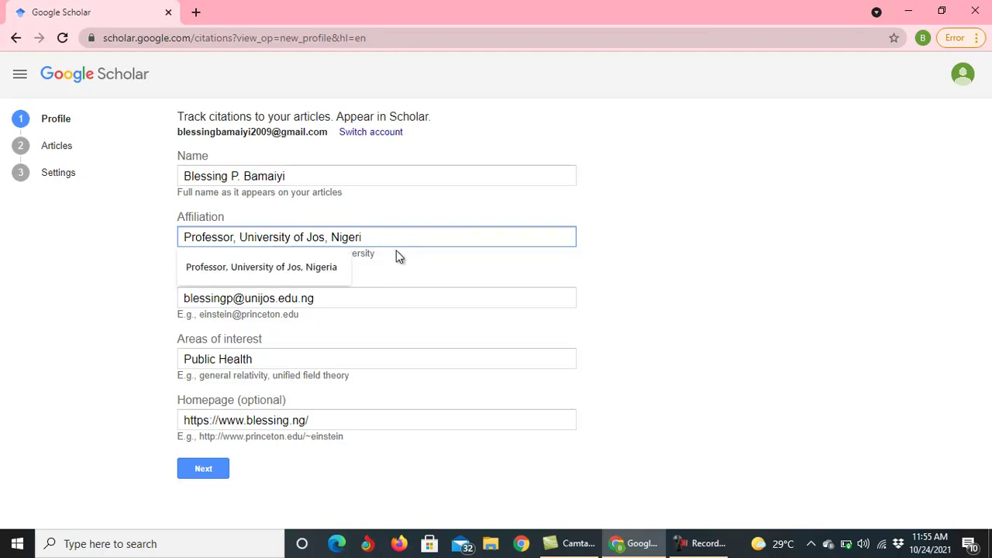
text(a)
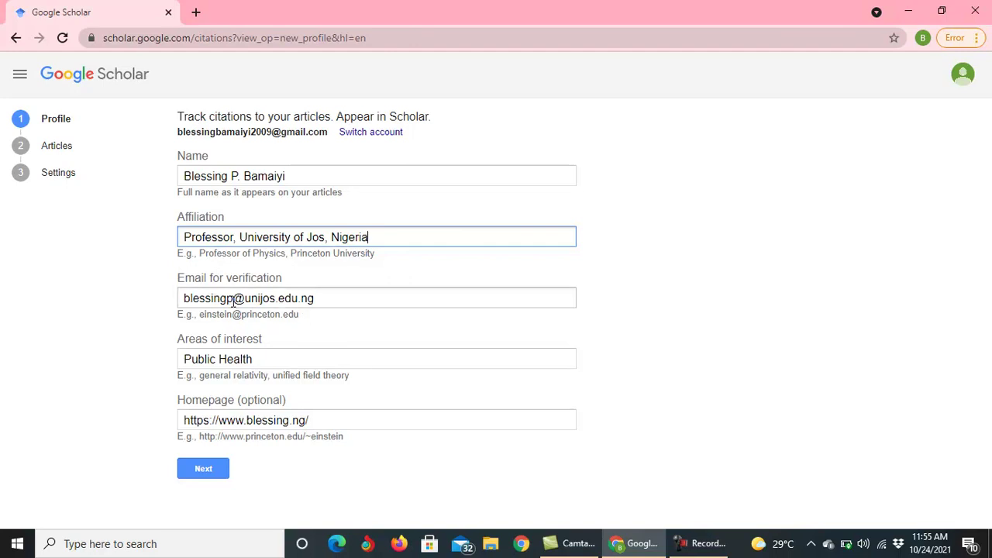
click(349, 301)
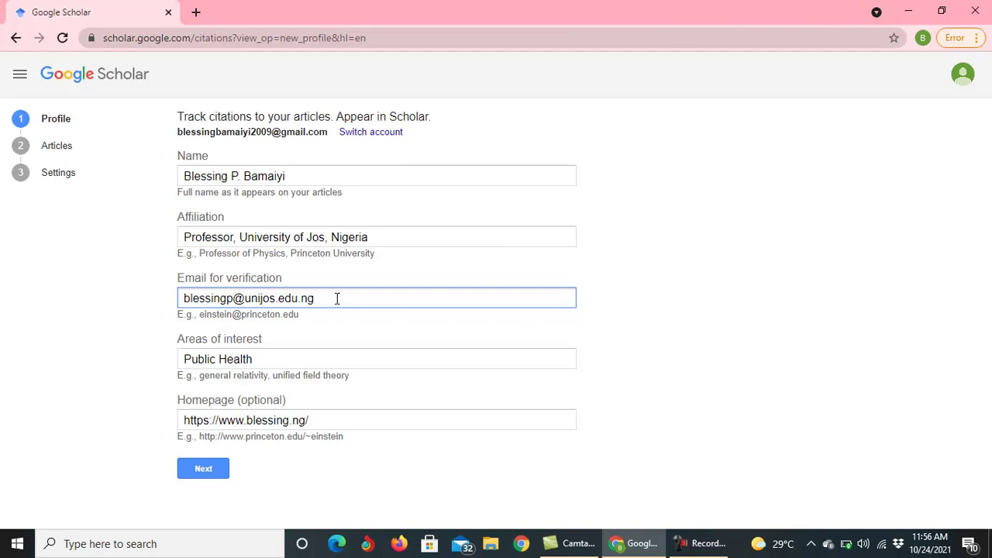
click(258, 359)
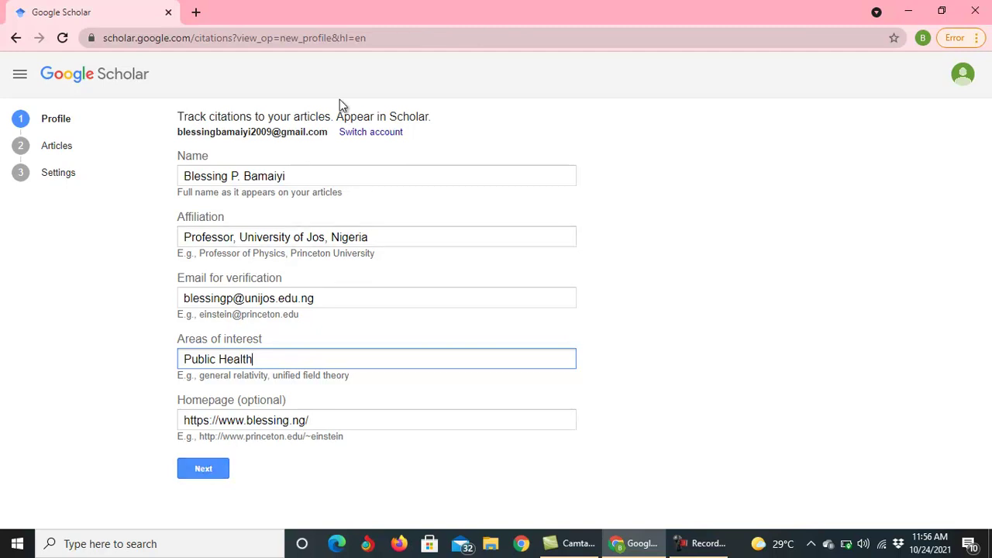
click(202, 472)
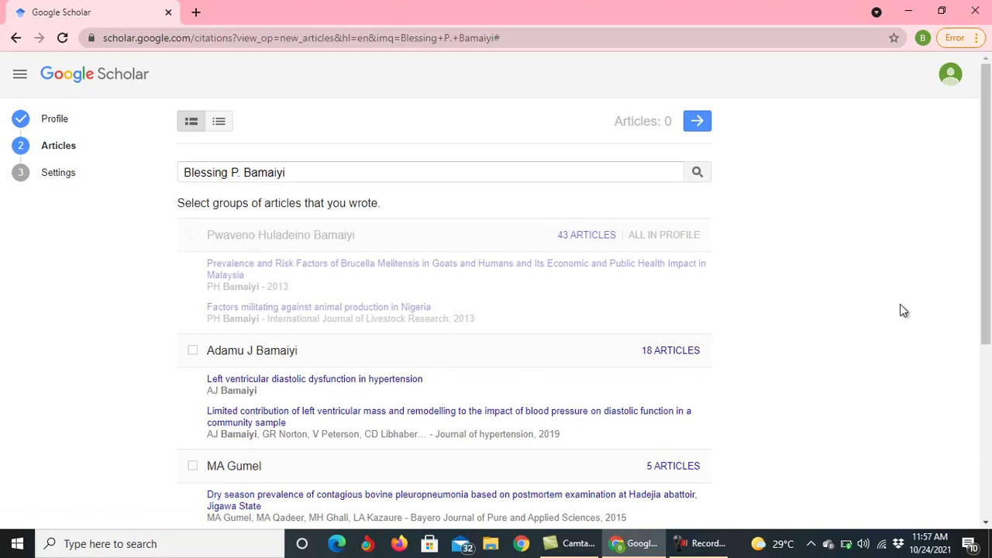
Try selecting the 18-article and 5-article author groups for the profile, and deselect both groups
mouse_move(986, 223)
mouse_down()
mouse_move(986, 318)
mouse_move(982, 211)
mouse_up()
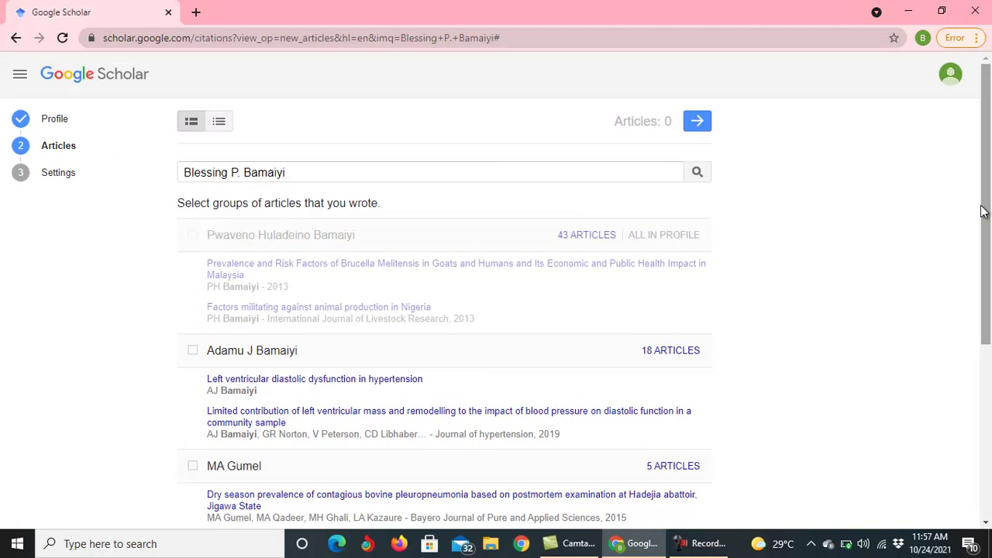
mouse_move(983, 192)
mouse_down()
mouse_move(989, 377)
mouse_move(981, 193)
mouse_up()
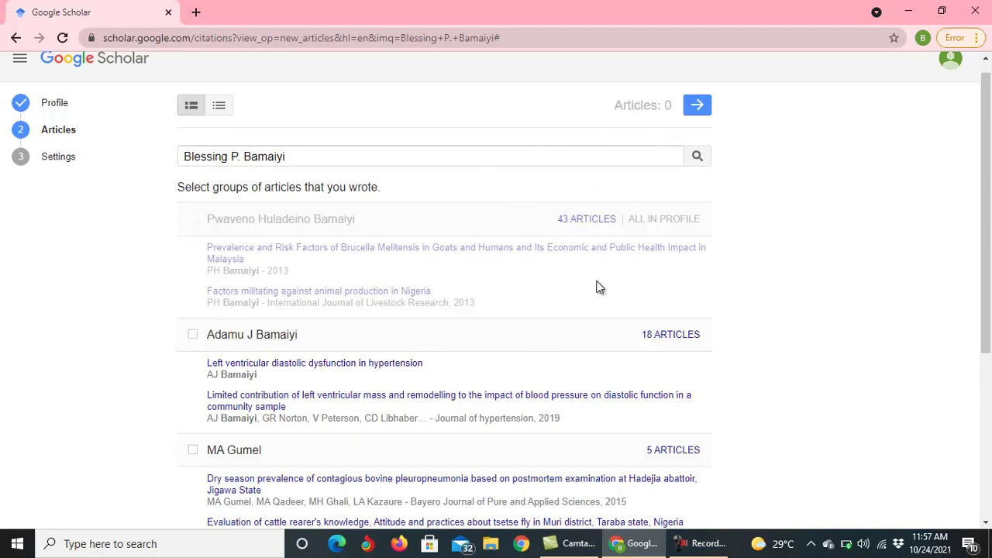
click(698, 106)
click(193, 336)
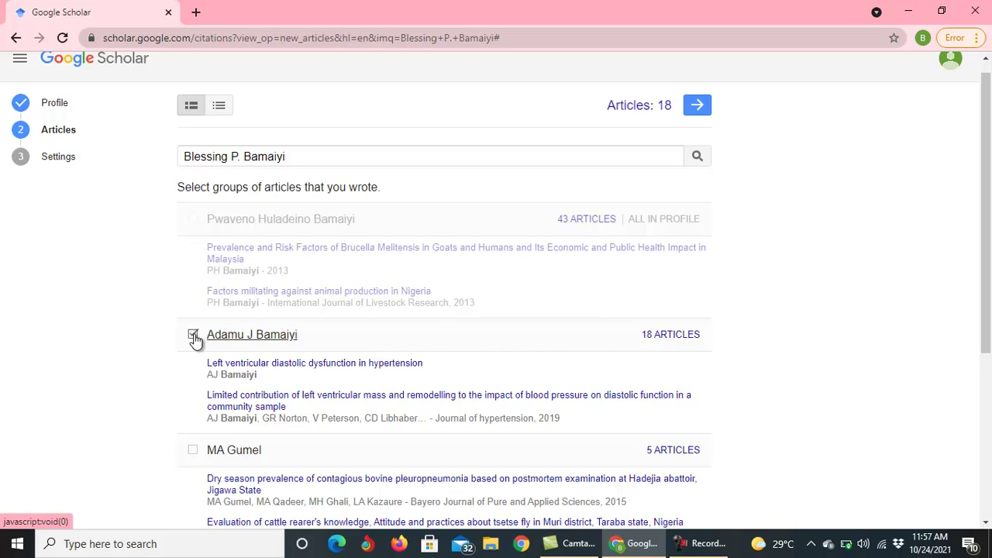
click(194, 452)
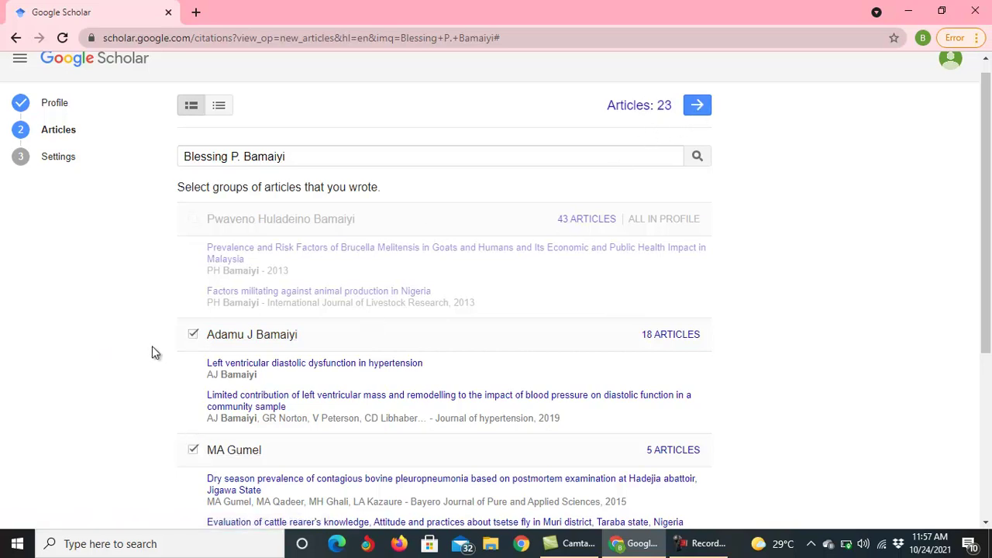
click(193, 334)
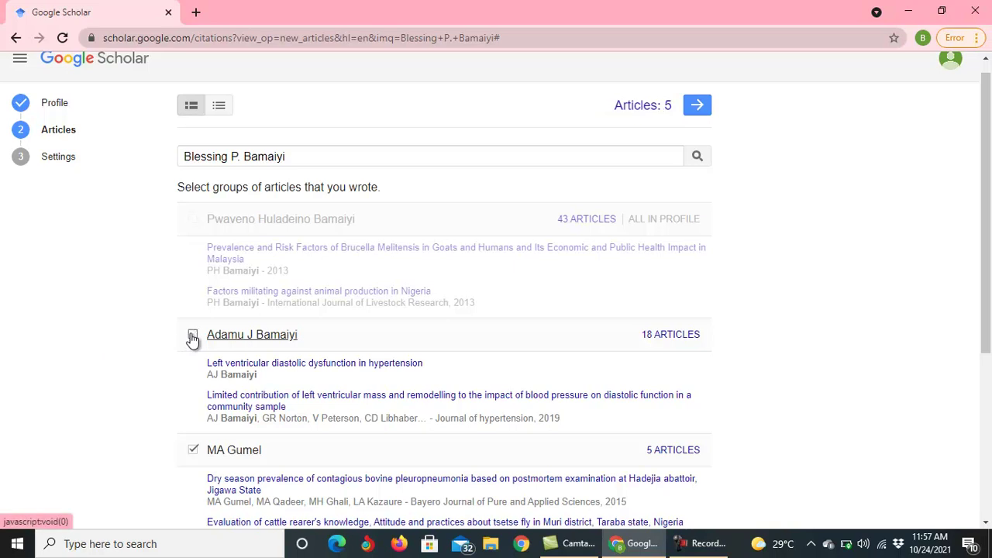
click(193, 450)
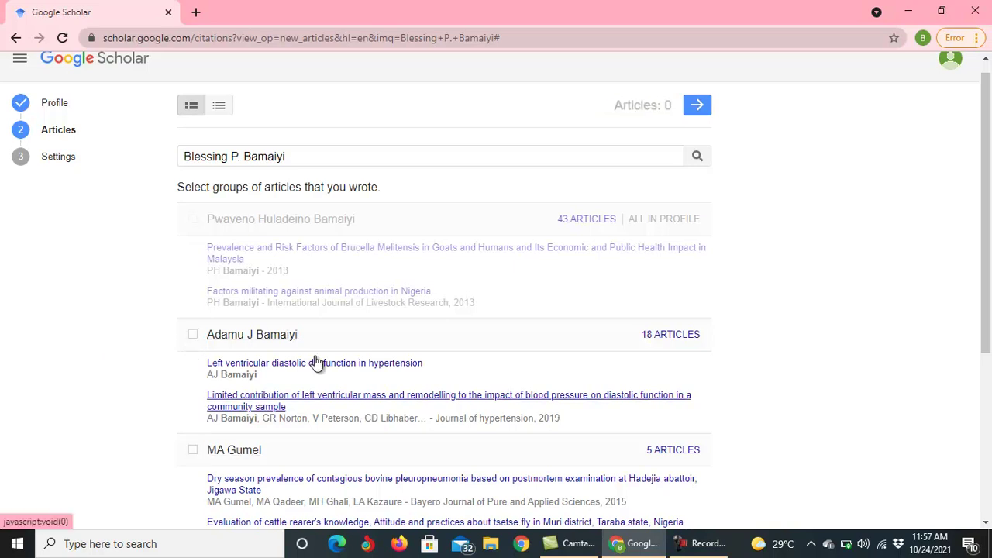
Continue to the Settings stage, set article updates to apply automatically, and finish creating the public profile, dismissing the battery warning
click(697, 107)
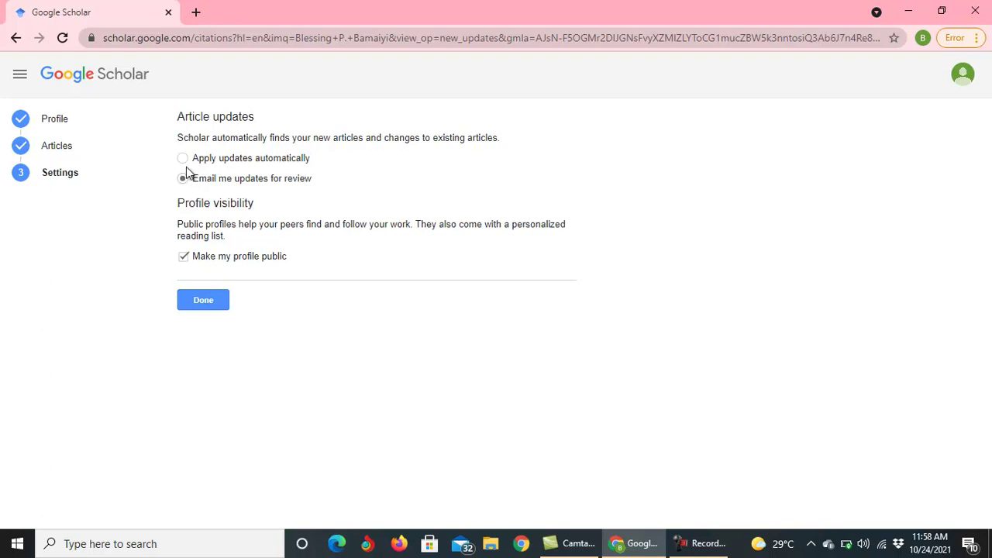
click(185, 161)
click(206, 302)
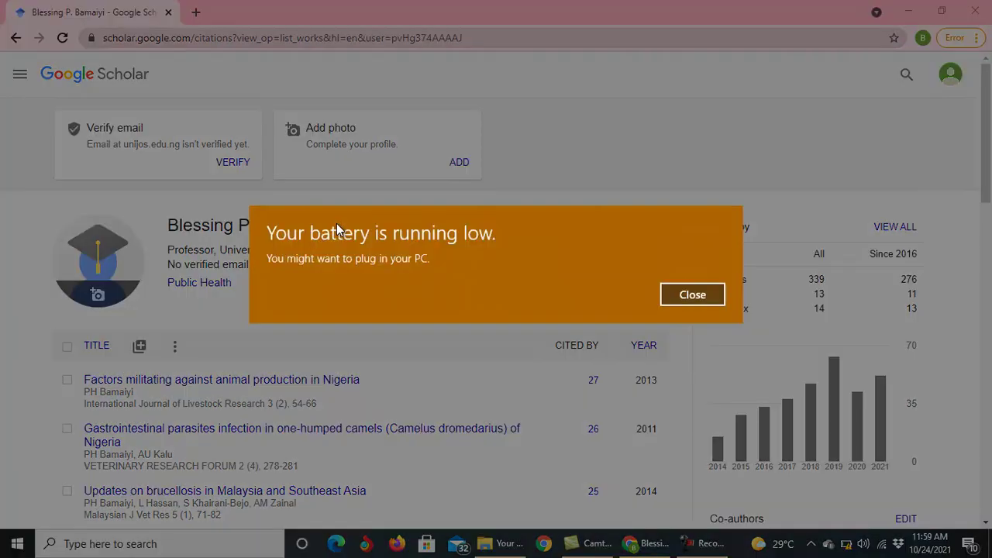
click(714, 292)
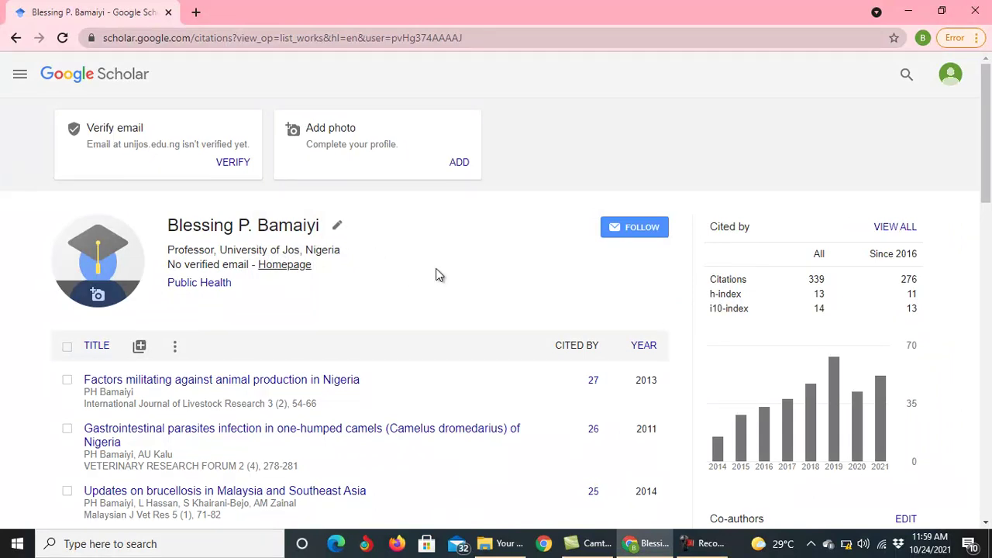
mouse_move(726, 464)
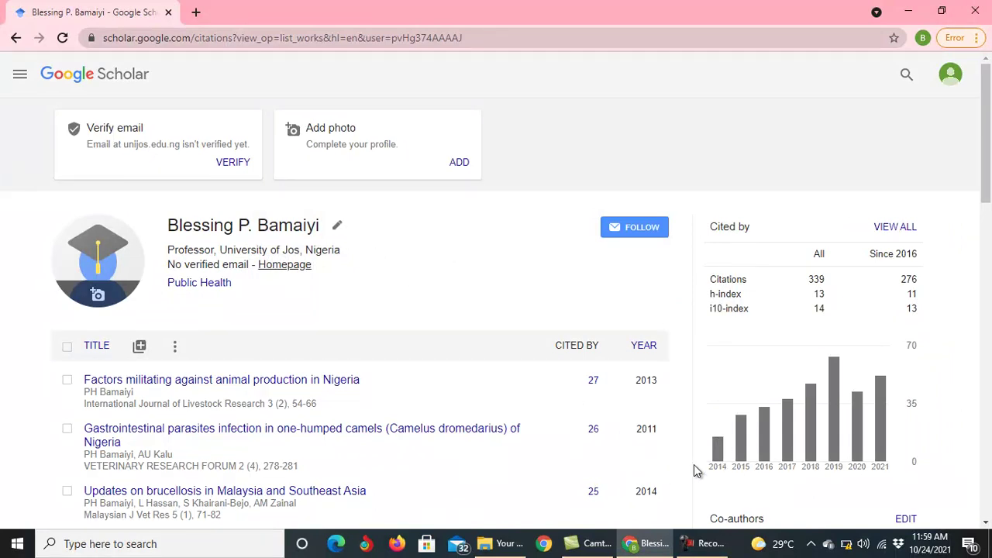